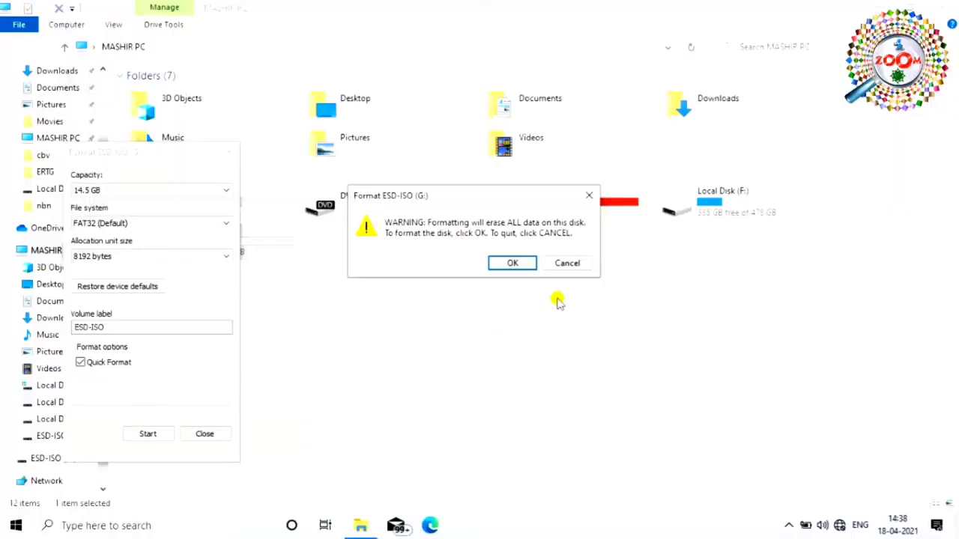
- Cancel formatting the ESD-ISO (G:) drive and minimize the file window to show the desktop
{"action": "left_click", "coordinate": [588, 196]}
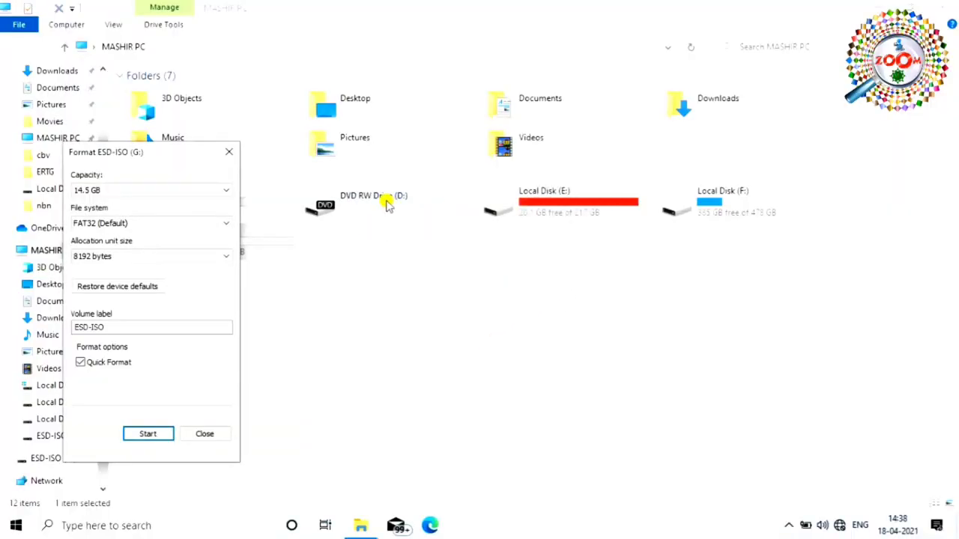
{"action": "left_click", "coordinate": [229, 152]}
{"action": "left_click", "coordinate": [875, 7]}
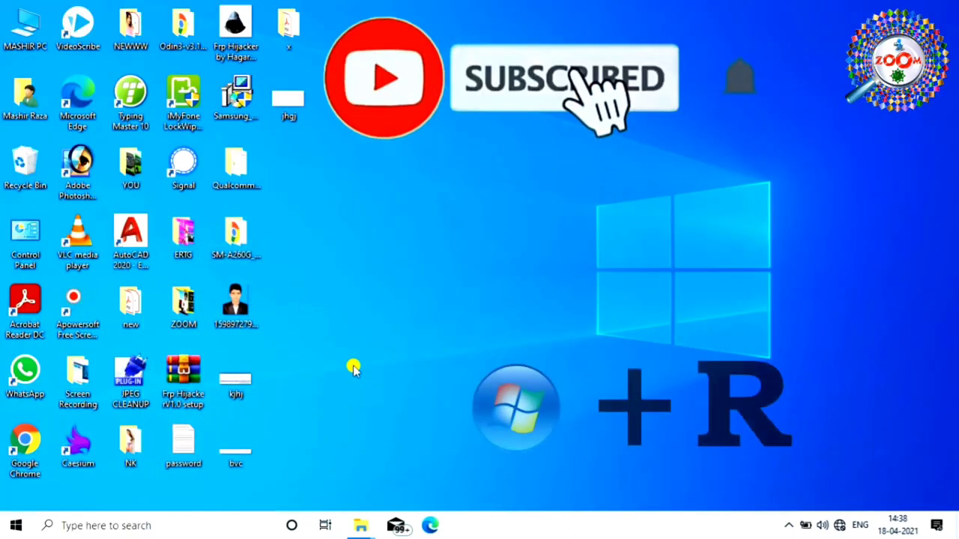
- Launch the Registry Editor by running the regedit command
{"action": "key", "text": "super+r"}
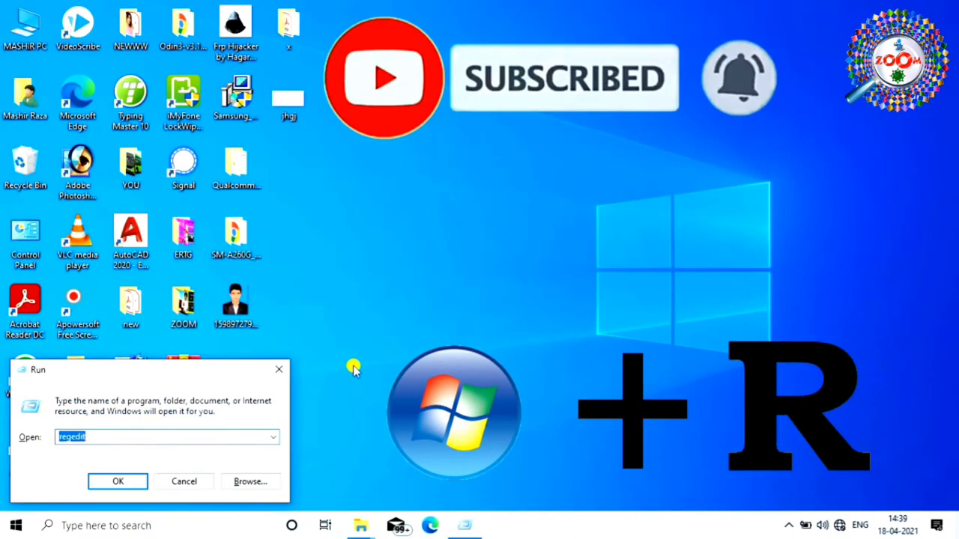
{"action": "left_click", "coordinate": [105, 436]}
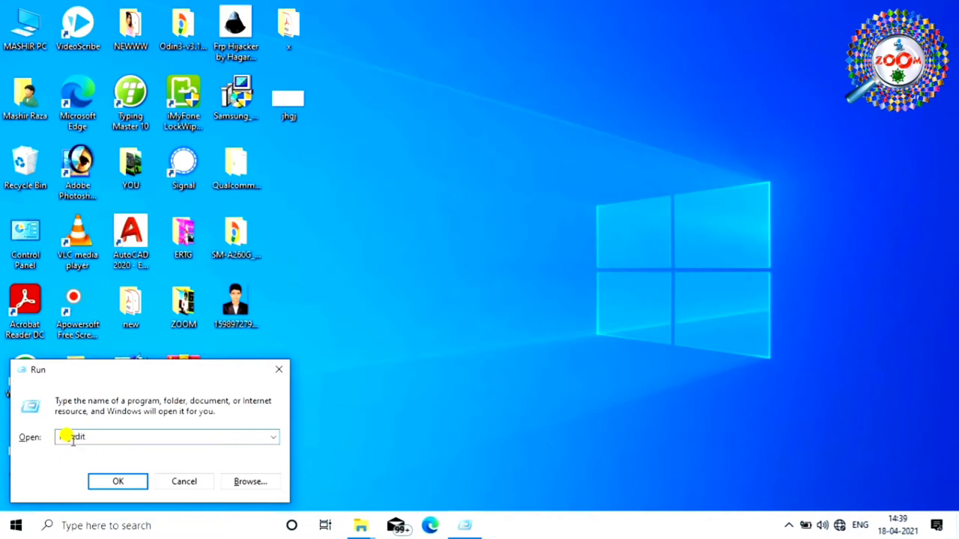
{"action": "left_click", "coordinate": [118, 486]}
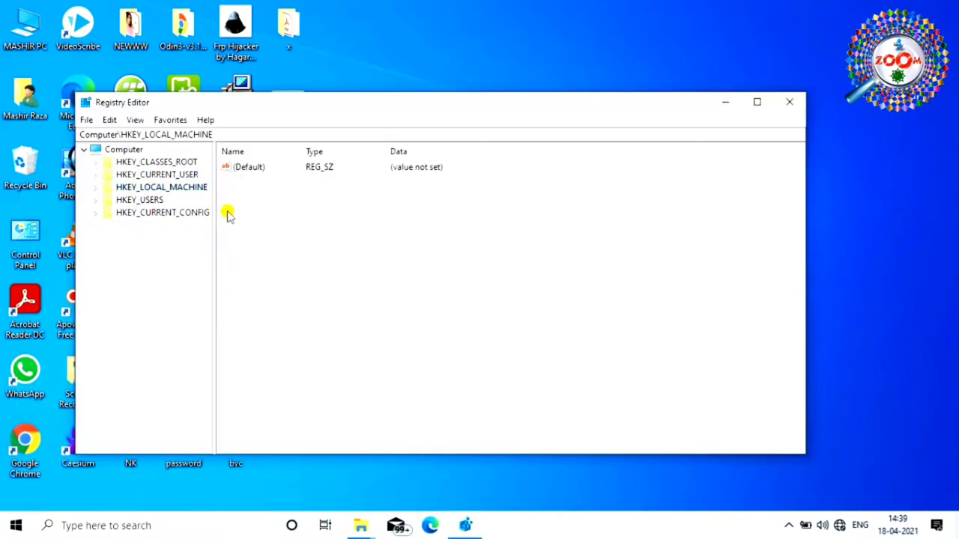
- Expand the registry tree down to HKEY_LOCAL_MACHINE\SYSTEM\CurrentControlSet\Control
{"action": "double_click", "coordinate": [173, 188]}
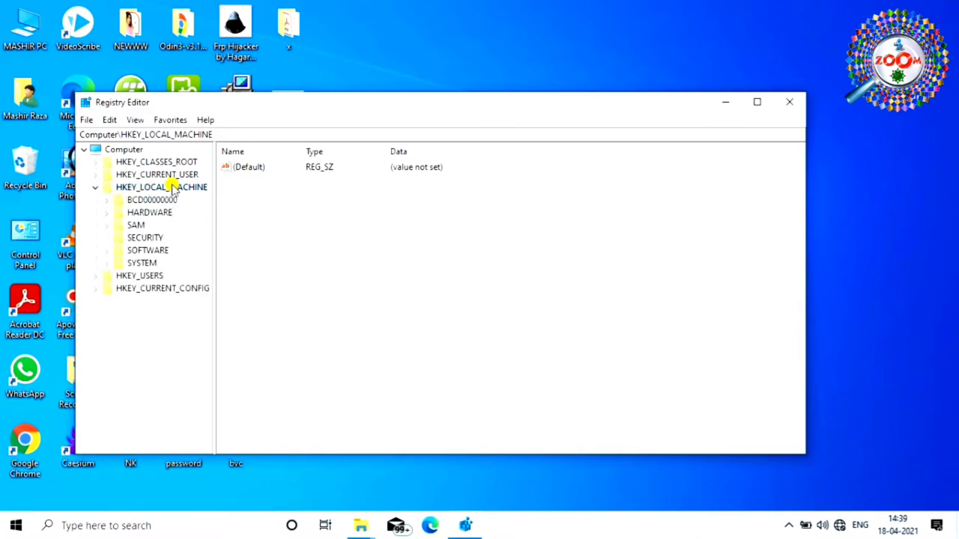
{"action": "left_click", "coordinate": [107, 266]}
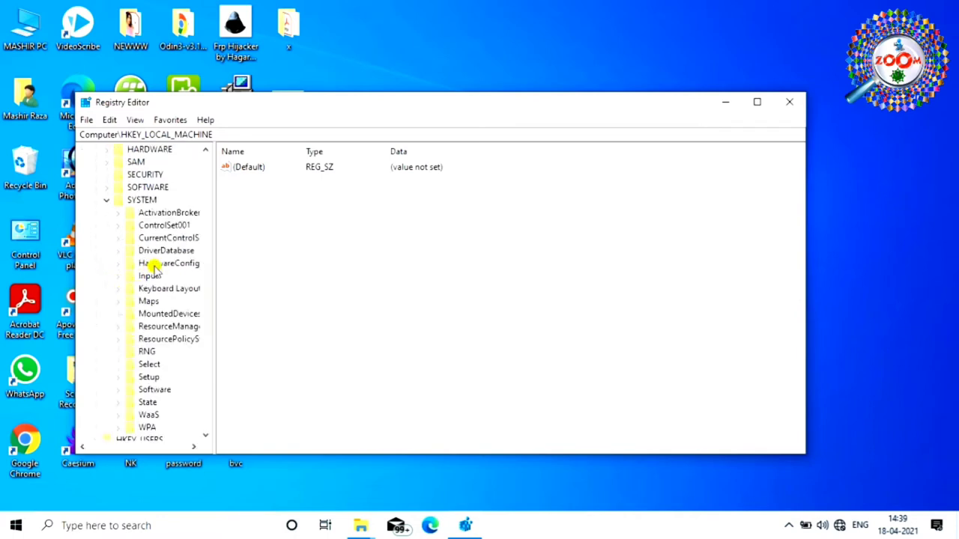
{"action": "scroll", "coordinate": [165, 262], "scroll_direction": "down", "scroll_amount": 1}
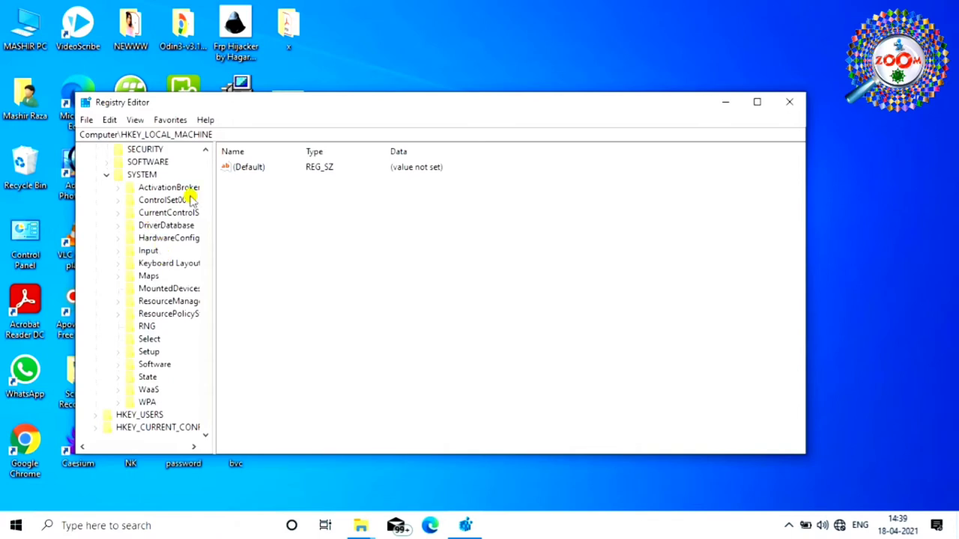
{"action": "left_click_drag", "start_coordinate": [144, 448], "coordinate": [178, 445]}
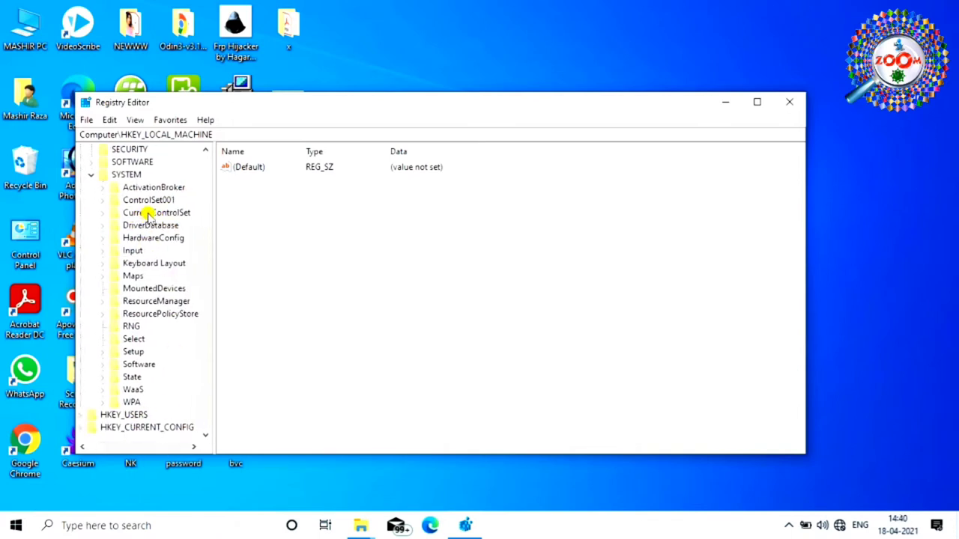
{"action": "left_click", "coordinate": [102, 213]}
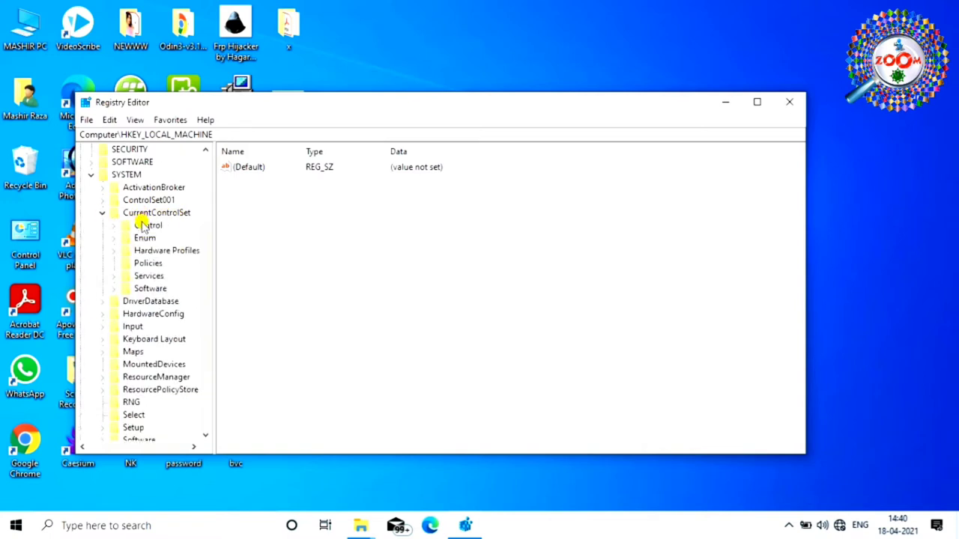
{"action": "left_click", "coordinate": [115, 227]}
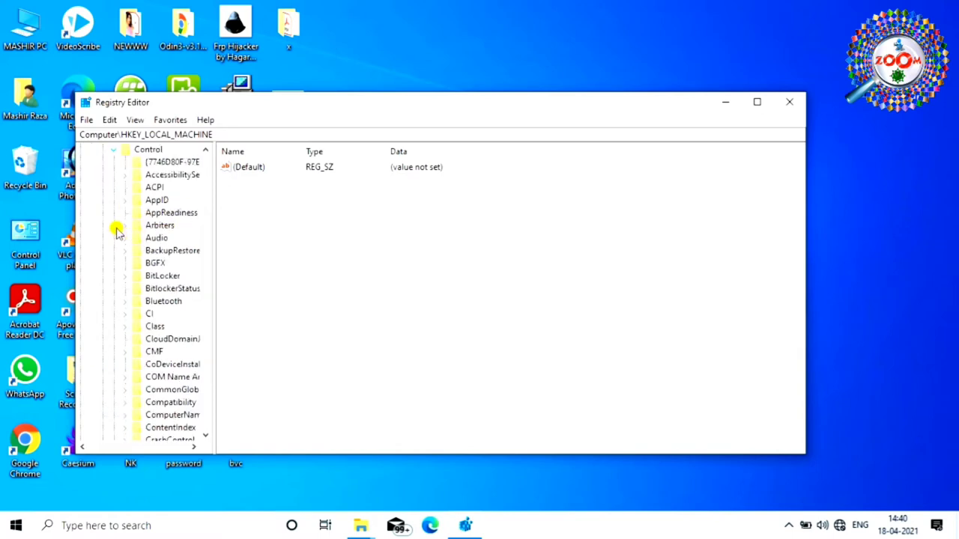
- Find the Storage key under Control, expand it and open its RegCacheState subkey
{"action": "scroll", "coordinate": [171, 244], "scroll_direction": "down", "scroll_amount": 3}
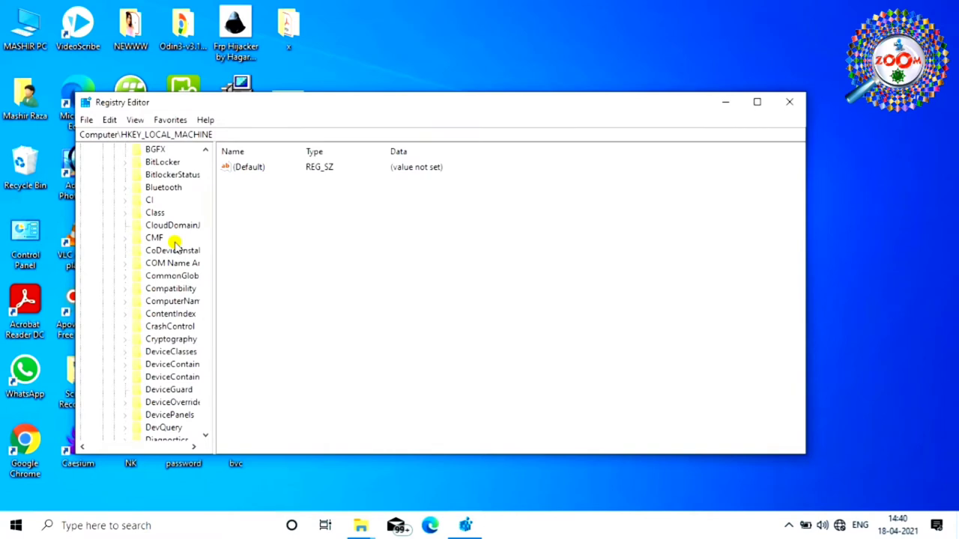
{"action": "scroll", "coordinate": [174, 244], "scroll_direction": "up", "scroll_amount": 7}
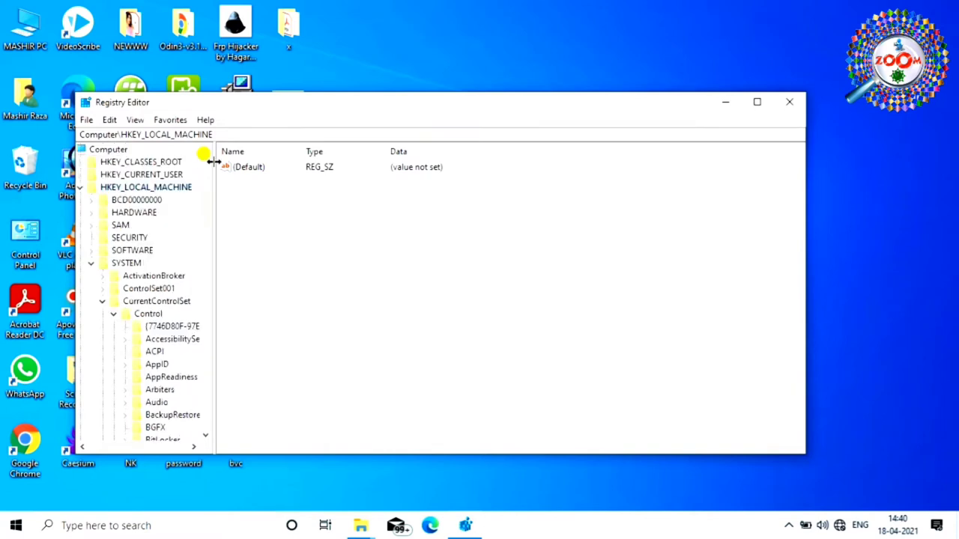
{"action": "left_click_drag", "start_coordinate": [205, 174], "coordinate": [206, 338]}
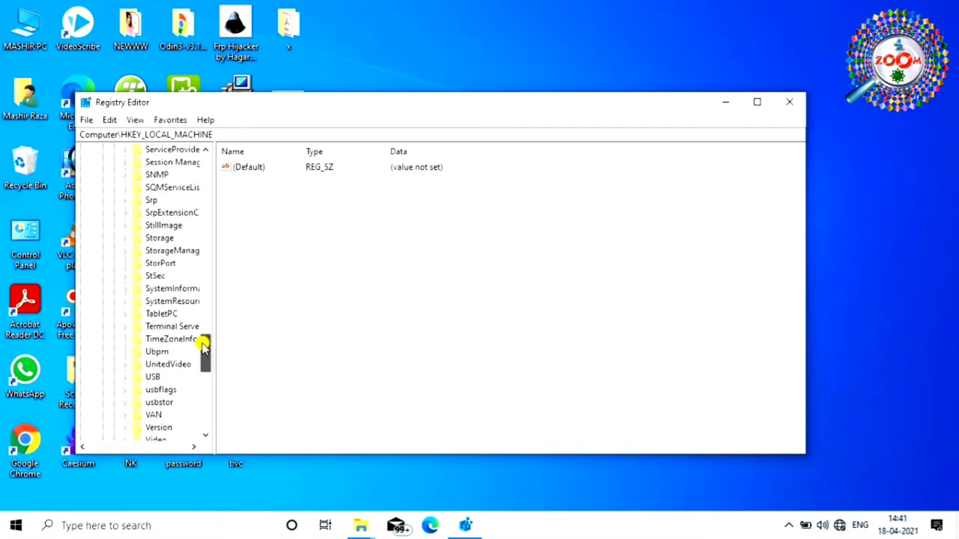
{"action": "left_click", "coordinate": [124, 238]}
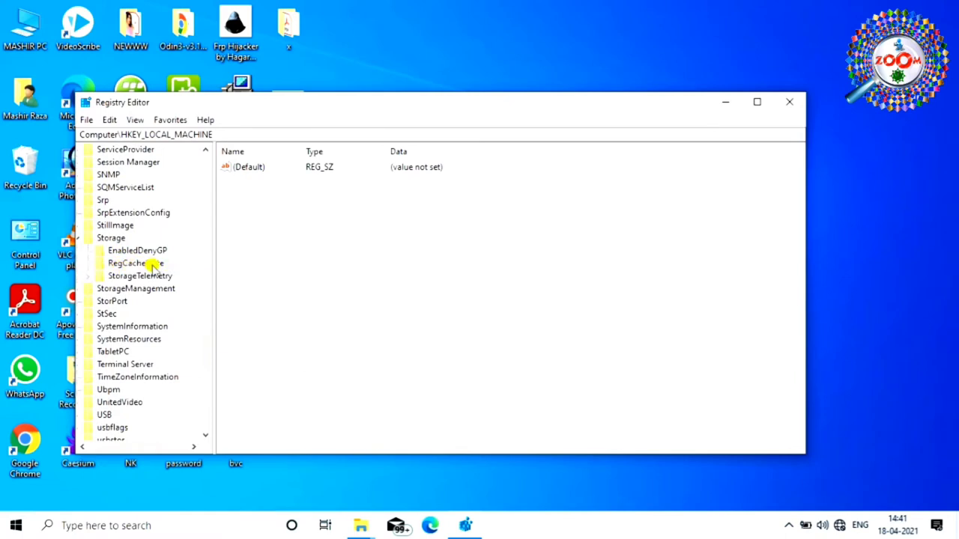
{"action": "left_click", "coordinate": [143, 266]}
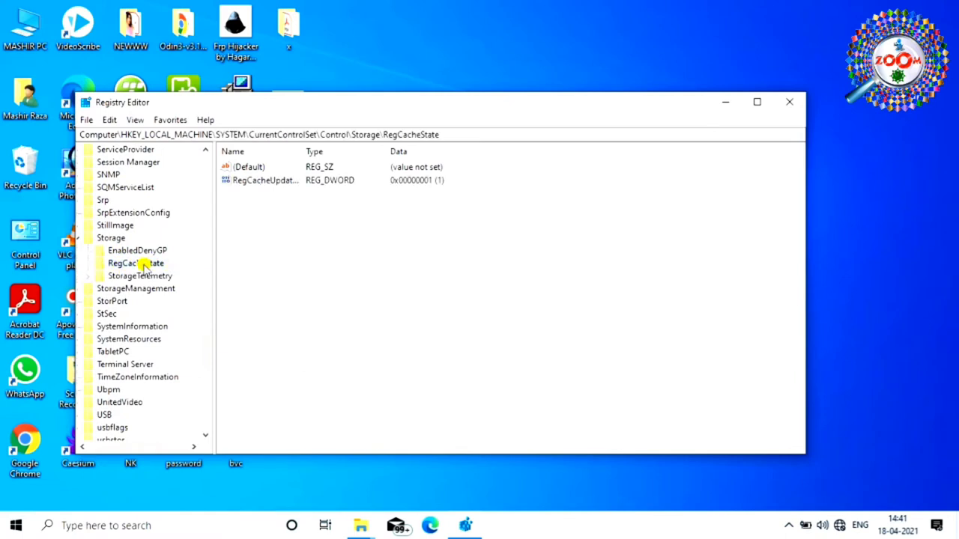
- Set the value data of the RegCacheUpdated DWORD to 0 and close the Registry Editor
{"action": "double_click", "coordinate": [279, 183]}
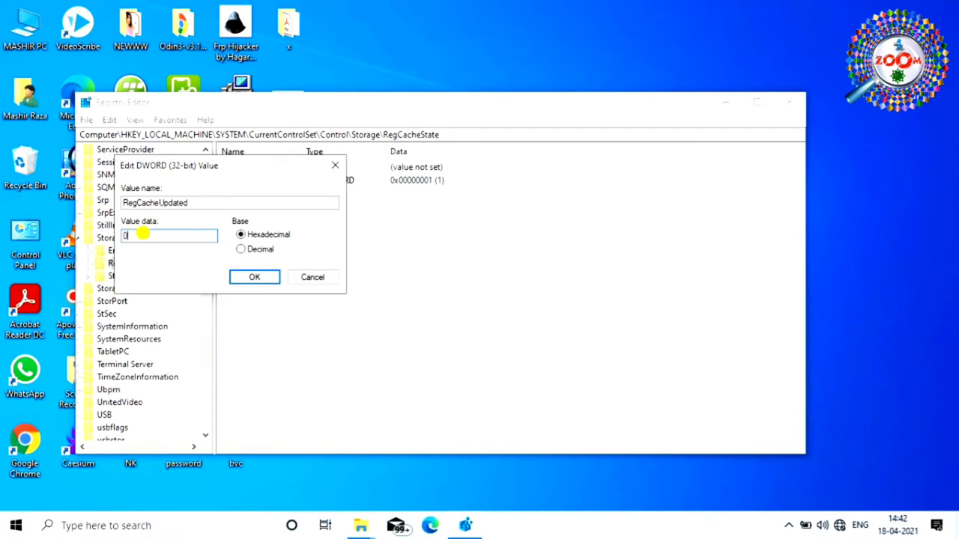
{"action": "left_click", "coordinate": [257, 278]}
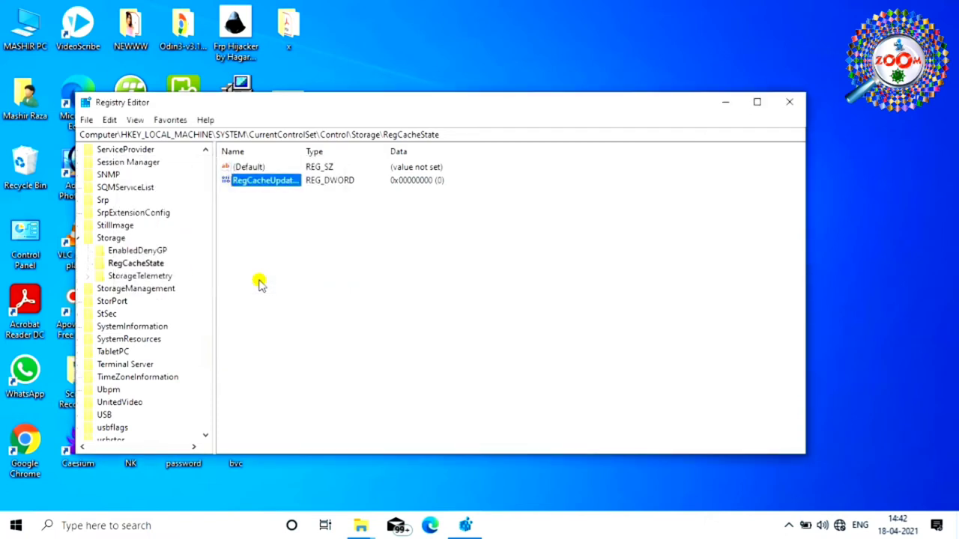
{"action": "left_click", "coordinate": [786, 103]}
- Refresh the desktop several times
{"action": "right_click", "coordinate": [440, 216]}
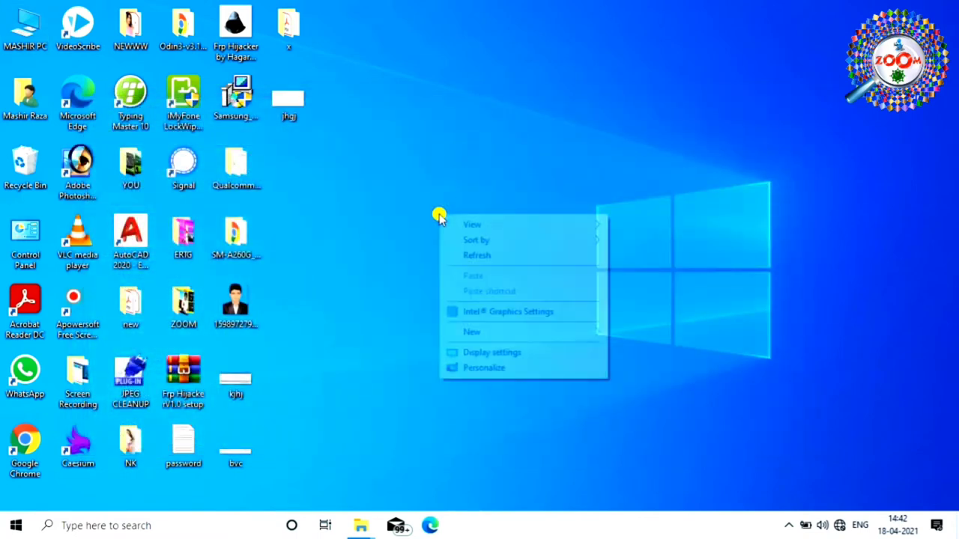
{"action": "left_click", "coordinate": [482, 267]}
{"action": "right_click", "coordinate": [458, 248]}
{"action": "left_click", "coordinate": [507, 292]}
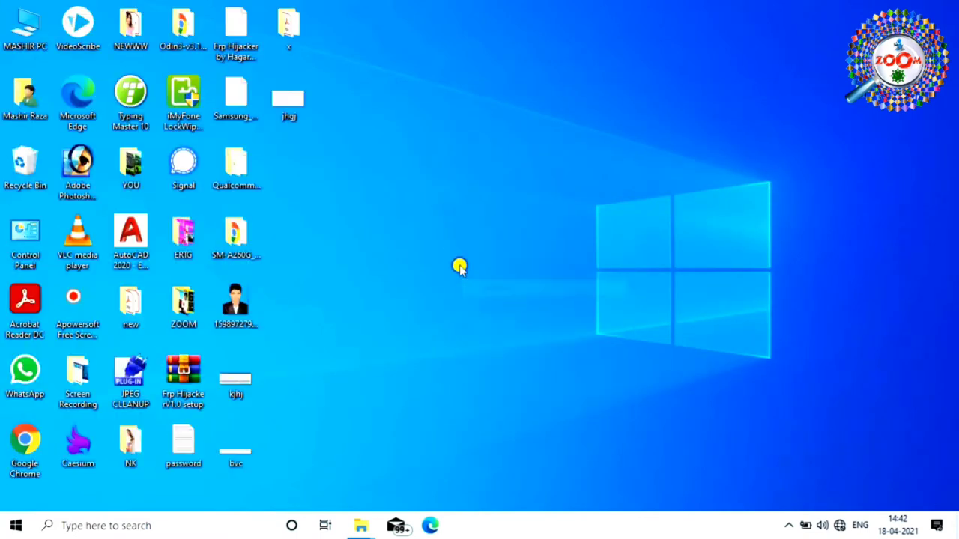
{"action": "right_click", "coordinate": [459, 266]}
{"action": "left_click", "coordinate": [507, 310]}
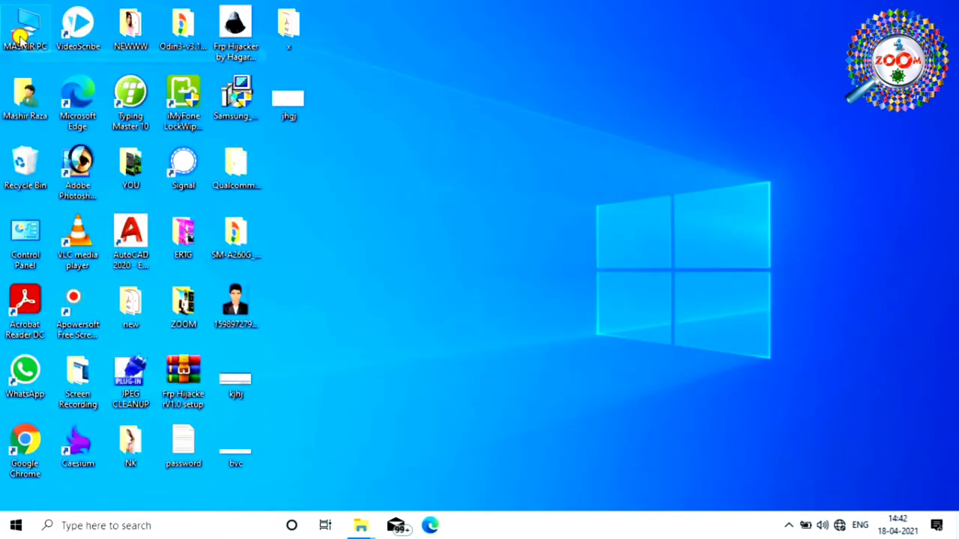
- Open the computer's drive overview in a maximized file window and eject the ESD-ISO (G:) drive
{"action": "key", "text": "super+e"}
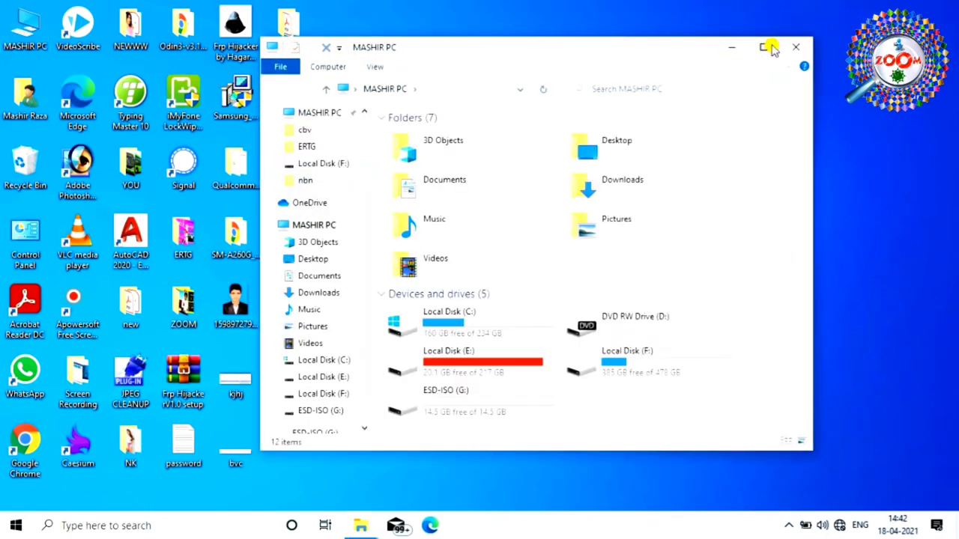
{"action": "left_click", "coordinate": [771, 39]}
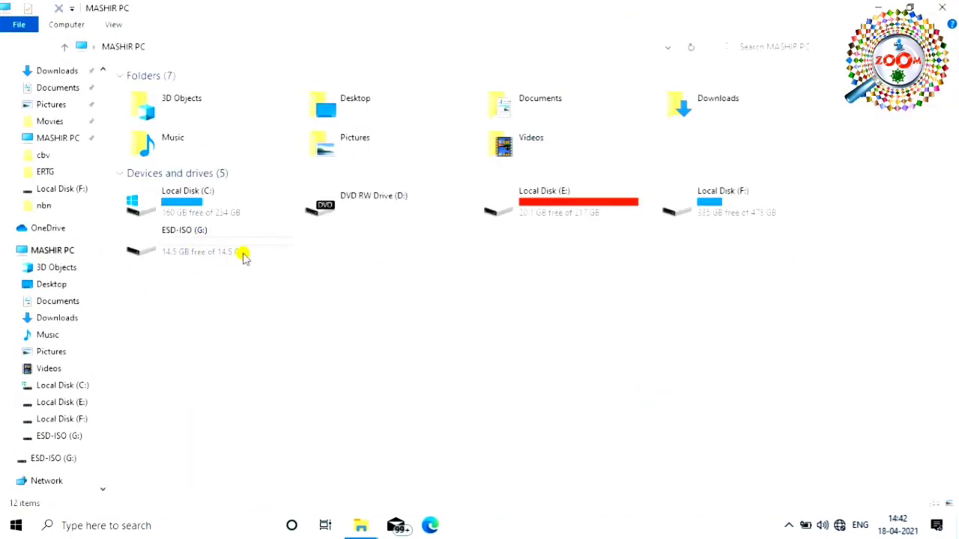
{"action": "mouse_move", "coordinate": [232, 255]}
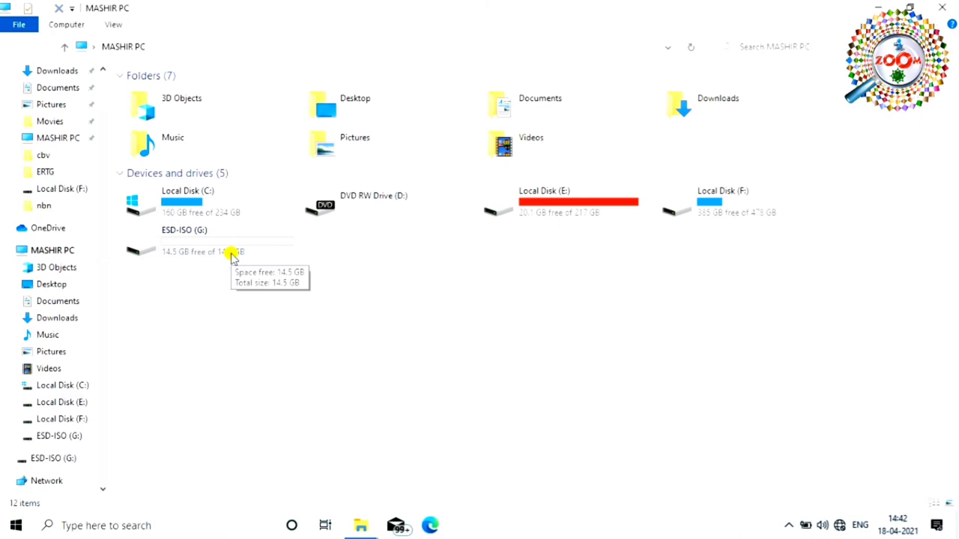
{"action": "left_click", "coordinate": [232, 255]}
{"action": "right_click", "coordinate": [231, 254]}
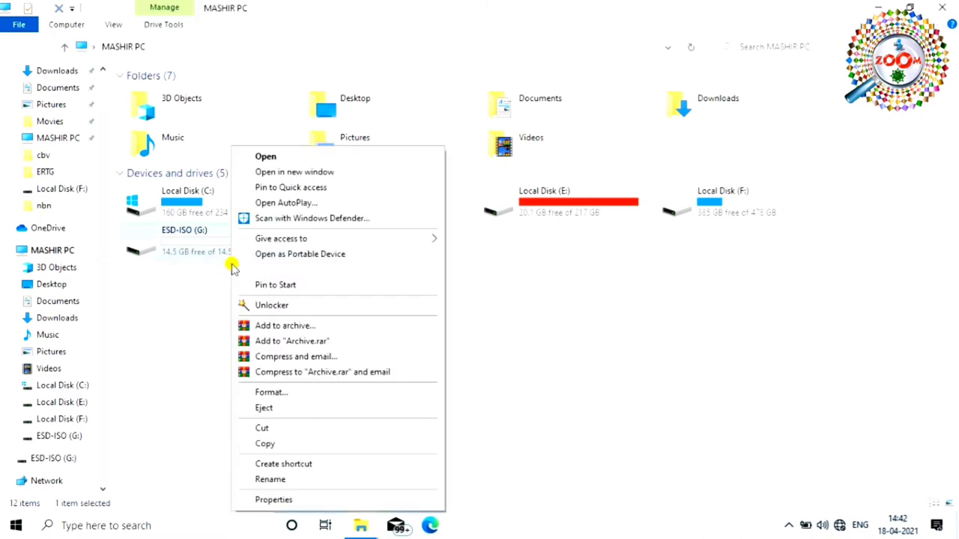
{"action": "left_click", "coordinate": [267, 409]}
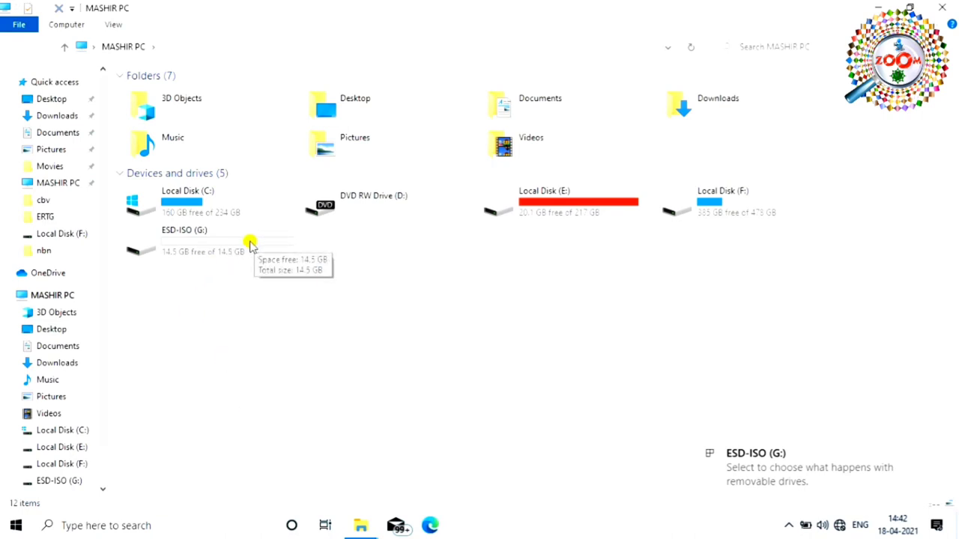
- Format the ESD-ISO (G:) drive as FAT32 with Quick Format, accepting the erase warning, and eject it
{"action": "right_click", "coordinate": [223, 249]}
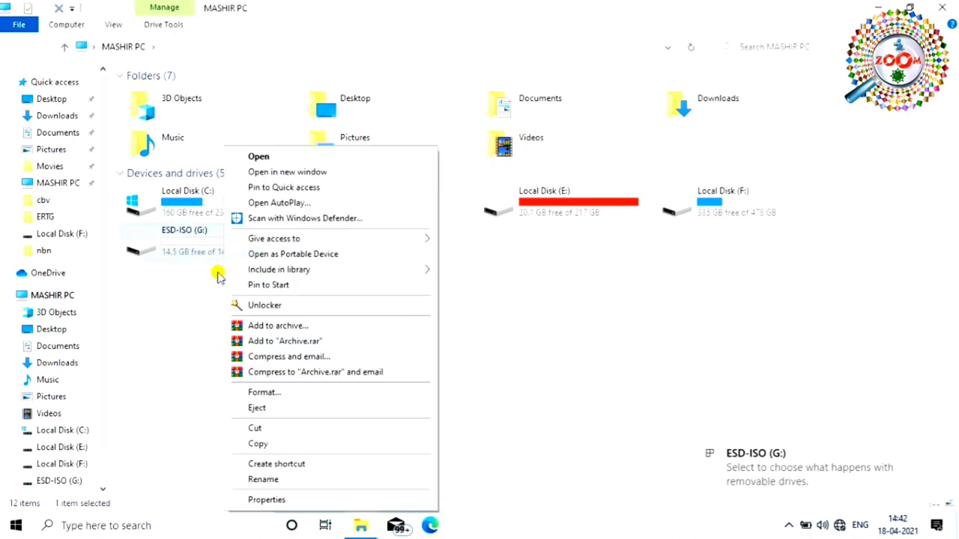
{"action": "left_click", "coordinate": [277, 395]}
{"action": "left_click", "coordinate": [148, 434]}
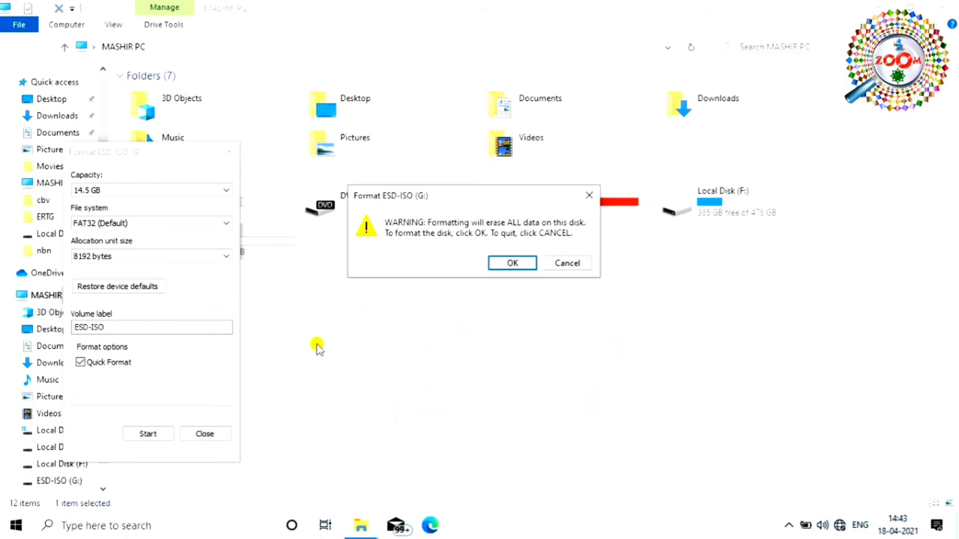
{"action": "left_click", "coordinate": [512, 264]}
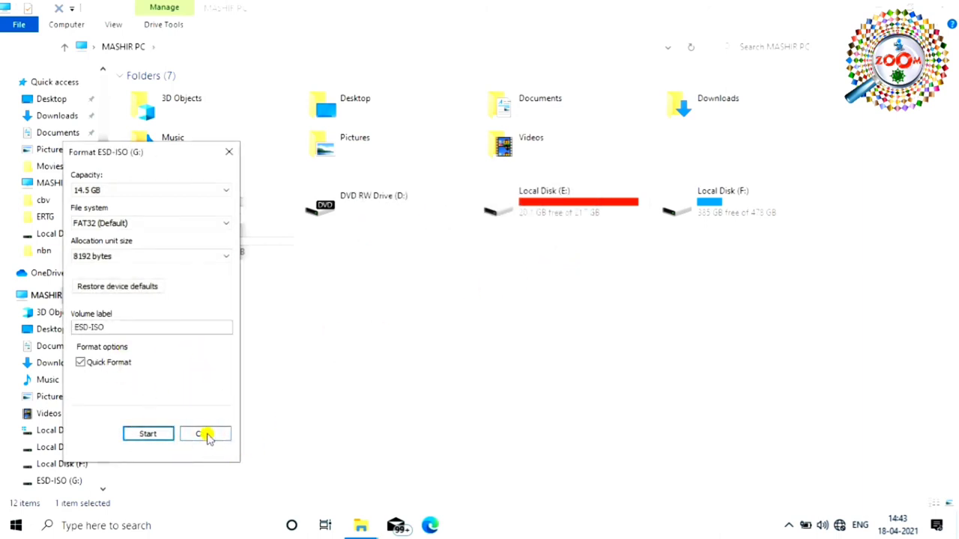
{"action": "left_click", "coordinate": [205, 435]}
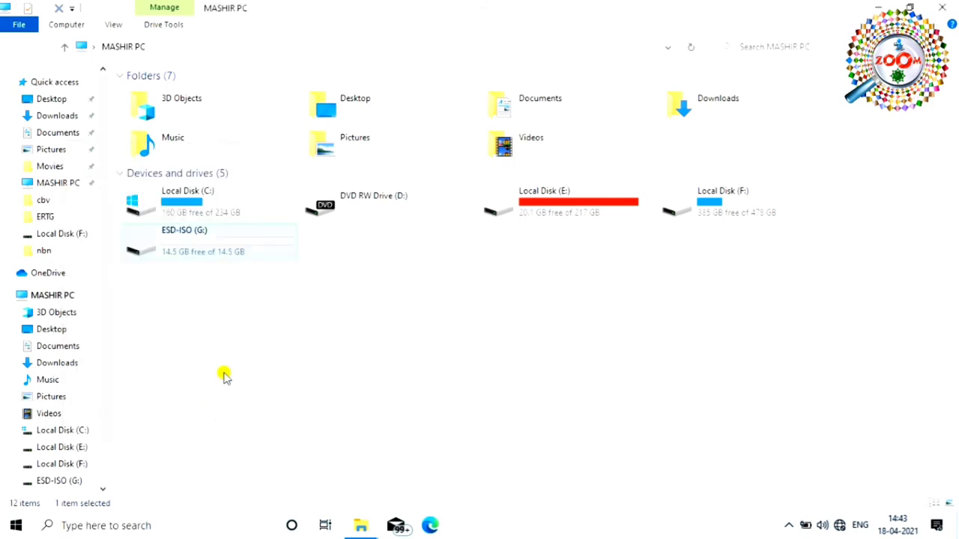
{"action": "right_click", "coordinate": [244, 250]}
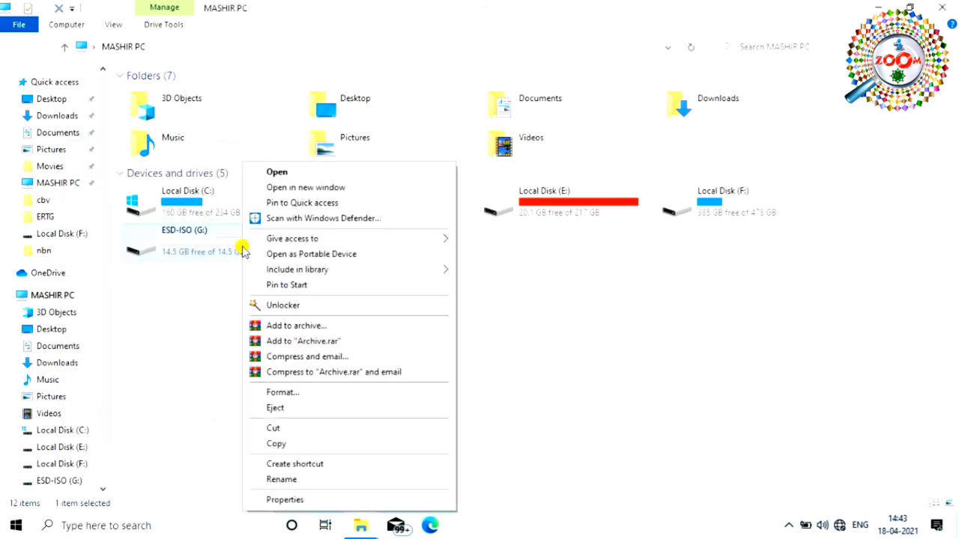
{"action": "left_click", "coordinate": [272, 409]}
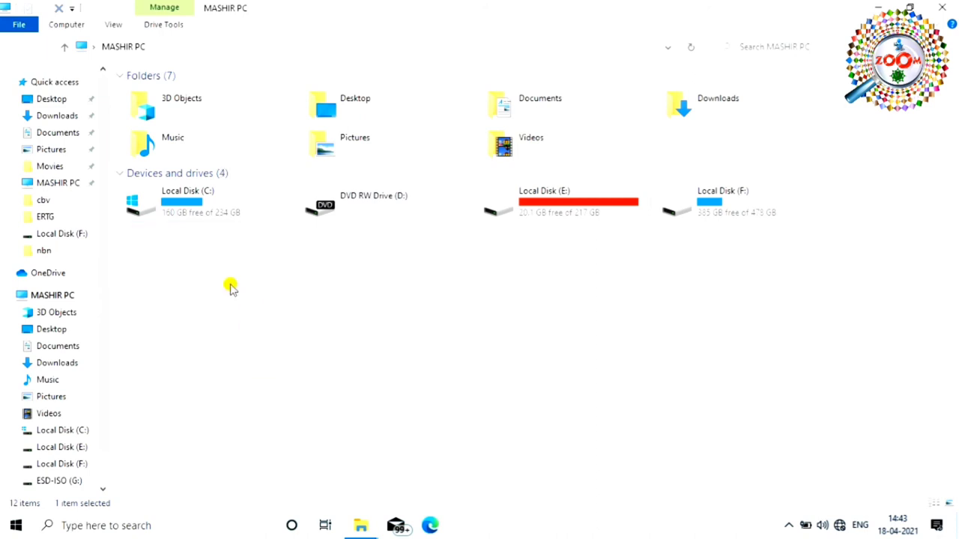